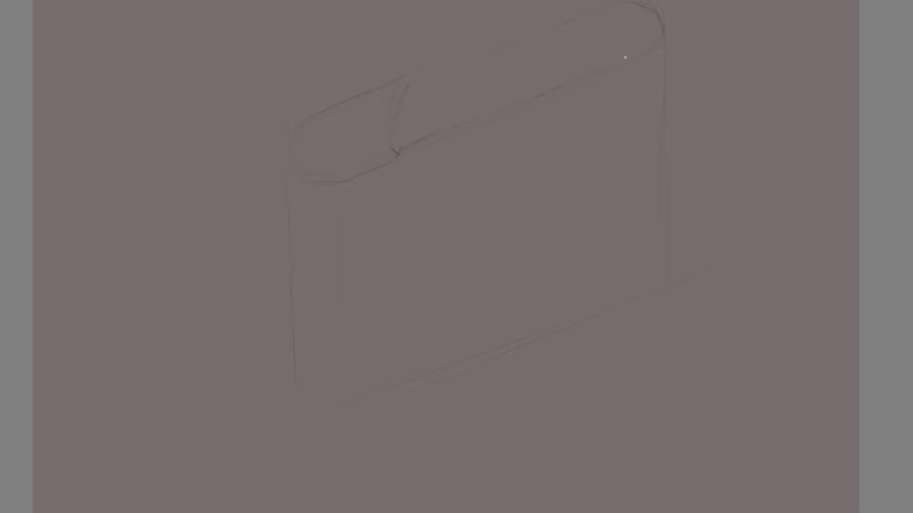
# Darken the edges of the top housing and the top plank with pencil strokes.
pyautogui.moveTo(411, 167); pyautogui.dragTo(417, 205)
pyautogui.moveTo(600, 132); pyautogui.dragTo(639, 118)
pyautogui.moveTo(452, 134); pyautogui.dragTo(439, 141)
pyautogui.moveTo(409, 155); pyautogui.dragTo(410, 170)
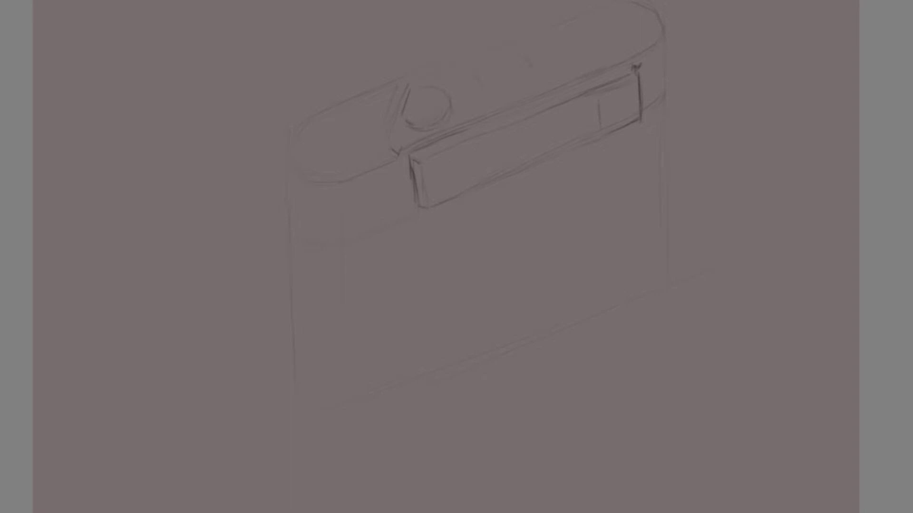
# Draw inner rings in the top knob and sketch the hot shoe block.
pyautogui.moveTo(414, 87)
pyautogui.mouseDown()
pyautogui.moveTo(434, 110)
pyautogui.moveTo(410, 113)
pyautogui.mouseUp()
pyautogui.moveTo(464, 72); pyautogui.dragTo(485, 92)
pyautogui.moveTo(457, 60)
pyautogui.mouseDown()
pyautogui.moveTo(488, 90)
pyautogui.moveTo(517, 61)
pyautogui.mouseUp()
pyautogui.moveTo(481, 81); pyautogui.dragTo(489, 90)
pyautogui.moveTo(468, 57); pyautogui.dragTo(495, 48)
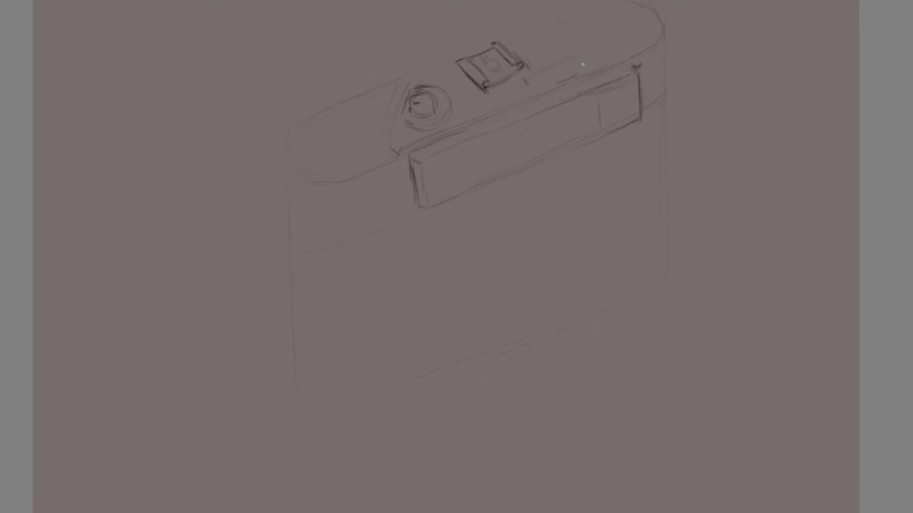
# Add a small ticked dial and the large top-right dial with its centre circle.
pyautogui.moveTo(546, 36); pyautogui.dragTo(557, 48)
pyautogui.moveTo(590, 18); pyautogui.dragTo(648, 8)
pyautogui.moveTo(596, 27); pyautogui.dragTo(608, 50)
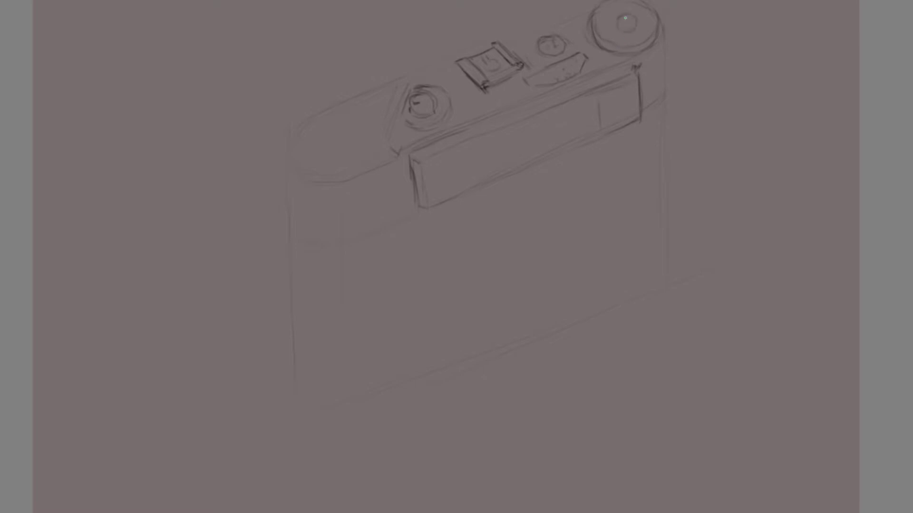
pyautogui.moveTo(618, 16)
pyautogui.mouseDown()
pyautogui.moveTo(630, 22)
pyautogui.moveTo(617, 31)
pyautogui.mouseUp()
# Sketch the top-left dial ellipse and darken the rangefinder housing edges.
pyautogui.moveTo(304, 130)
pyautogui.mouseDown()
pyautogui.moveTo(366, 142)
pyautogui.moveTo(343, 156)
pyautogui.moveTo(351, 141)
pyautogui.mouseUp()
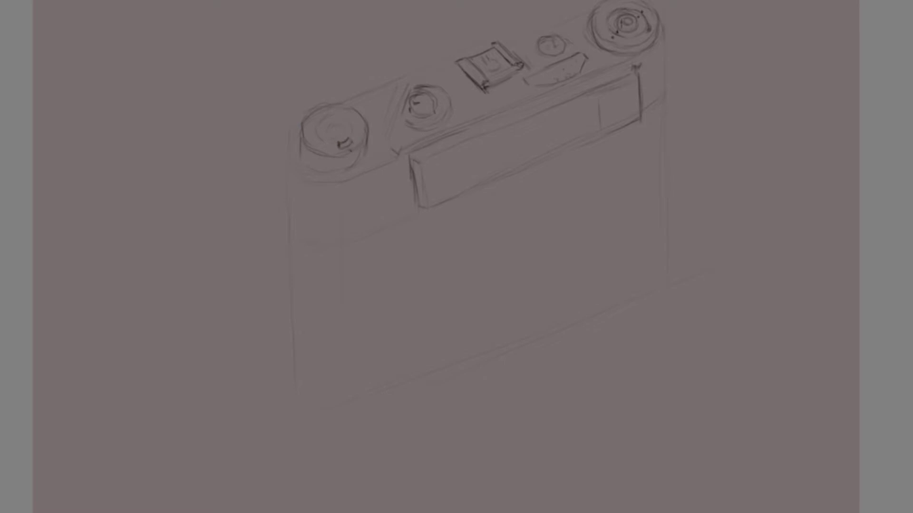
pyautogui.moveTo(312, 113)
pyautogui.mouseDown()
pyautogui.moveTo(378, 110)
pyautogui.moveTo(373, 90)
pyautogui.mouseUp()
pyautogui.moveTo(423, 172); pyautogui.dragTo(478, 191)
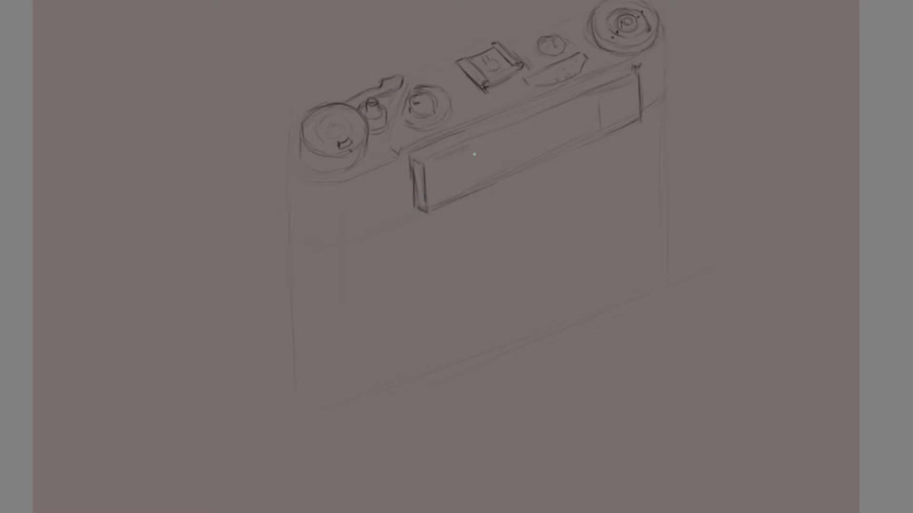
# Draw the oval rangefinder window and viewfinder grid on the rangefinder housing.
pyautogui.moveTo(427, 161); pyautogui.dragTo(464, 148)
pyautogui.moveTo(564, 124); pyautogui.dragTo(561, 127)
pyautogui.moveTo(602, 124); pyautogui.dragTo(631, 113)
pyautogui.moveTo(501, 175); pyautogui.dragTo(594, 139)
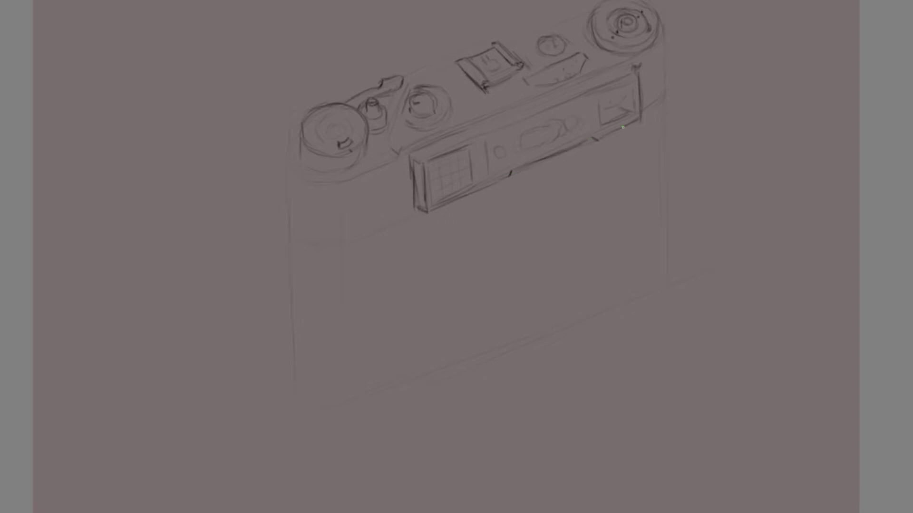
# Outline the lens curve and darken the body's bottom, left and upper-right edges.
pyautogui.moveTo(510, 174); pyautogui.dragTo(501, 258)
pyautogui.moveTo(310, 382); pyautogui.dragTo(366, 393)
pyautogui.moveTo(411, 371); pyautogui.dragTo(516, 331)
pyautogui.moveTo(299, 240); pyautogui.dragTo(408, 217)
pyautogui.moveTo(663, 98); pyautogui.dragTo(643, 113)
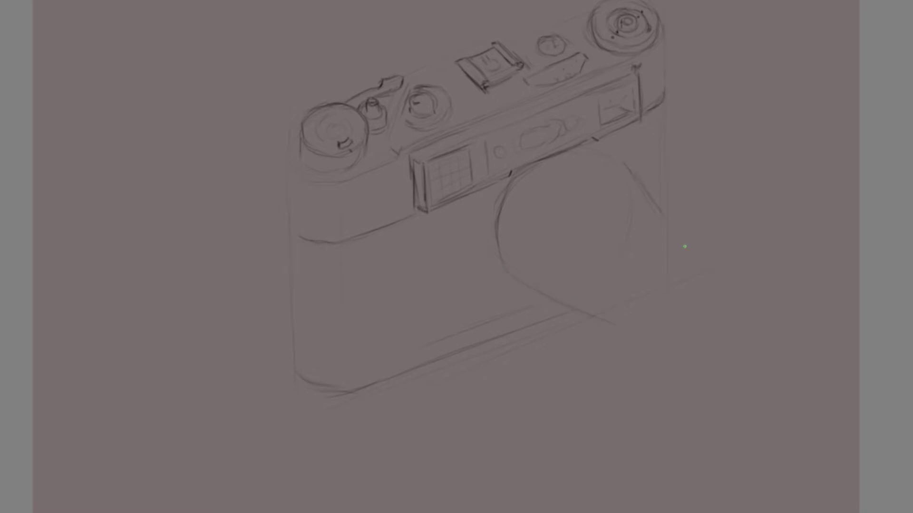
# Remove a stray arc on the lens and draw concentric rings inside it.
pyautogui.moveTo(611, 157); pyautogui.dragTo(501, 233)
pyautogui.hotkey('ctrl', 'z')
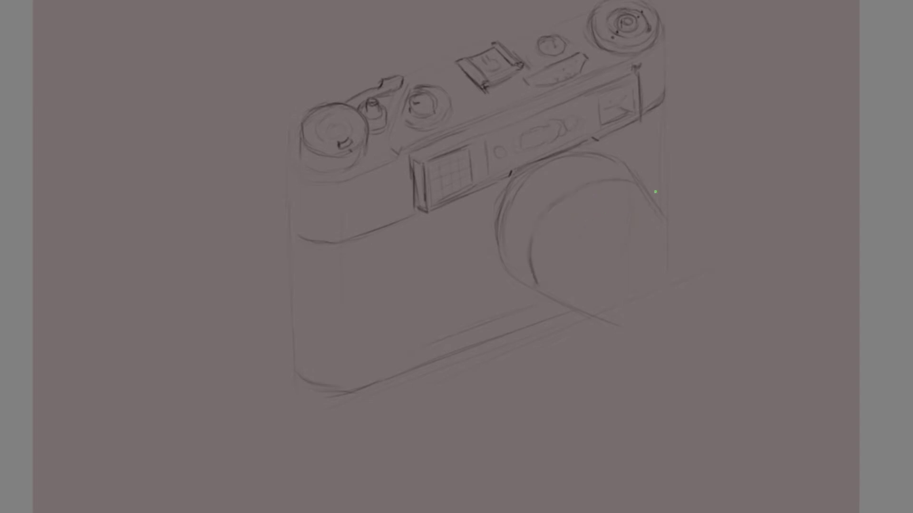
pyautogui.moveTo(535, 235)
pyautogui.mouseDown()
pyautogui.moveTo(635, 194)
pyautogui.moveTo(570, 238)
pyautogui.moveTo(563, 306)
pyautogui.mouseUp()
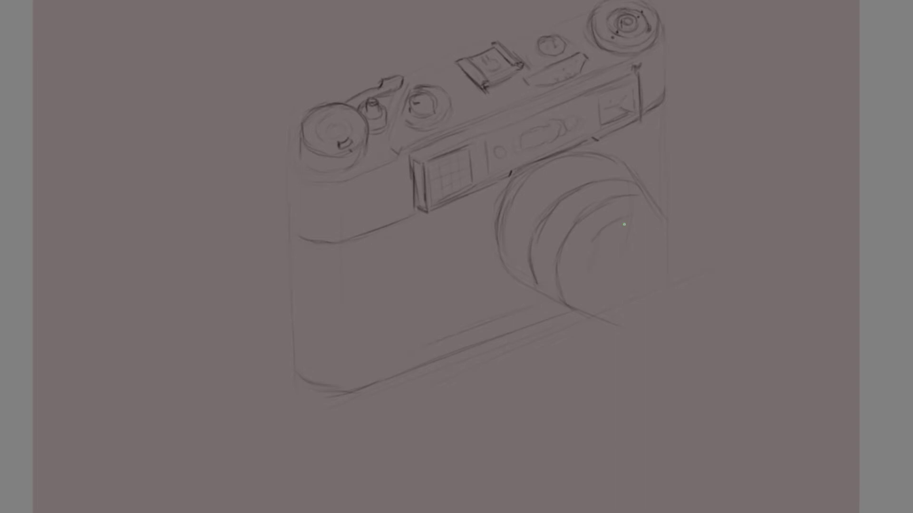
# Draw the lens front ring, inner circle and barrel edges, plus an arc above.
pyautogui.moveTo(630, 214)
pyautogui.mouseDown()
pyautogui.moveTo(669, 269)
pyautogui.moveTo(665, 237)
pyautogui.mouseUp()
pyautogui.moveTo(663, 266); pyautogui.dragTo(639, 299)
pyautogui.moveTo(646, 247); pyautogui.dragTo(631, 285)
pyautogui.moveTo(622, 237); pyautogui.dragTo(597, 249)
pyautogui.moveTo(608, 209); pyautogui.dragTo(655, 199)
pyautogui.moveTo(626, 166); pyautogui.dragTo(668, 229)
pyautogui.moveTo(492, 252); pyautogui.dragTo(532, 281)
pyautogui.moveTo(508, 215); pyautogui.dragTo(516, 265)
pyautogui.moveTo(613, 144); pyautogui.dragTo(664, 108)
# Lasso the lens and shift it slightly left with Free Transform.
pyautogui.moveTo(494, 190); pyautogui.dragTo(559, 310)
pyautogui.hotkey('ctrl', 't')
pyautogui.moveTo(622, 261); pyautogui.dragTo(612, 261)
pyautogui.press('Return')
pyautogui.moveTo(666, 121); pyautogui.dragTo(668, 238)
# Redraw the small knob by the lens and strengthen the body's right and lower edges.
pyautogui.moveTo(653, 288); pyautogui.dragTo(680, 275)
pyautogui.moveTo(672, 240); pyautogui.dragTo(663, 288)
pyautogui.moveTo(611, 153)
pyautogui.mouseDown()
pyautogui.moveTo(627, 179)
pyautogui.moveTo(632, 152)
pyautogui.mouseUp()
pyautogui.moveTo(669, 267); pyautogui.dragTo(649, 285)
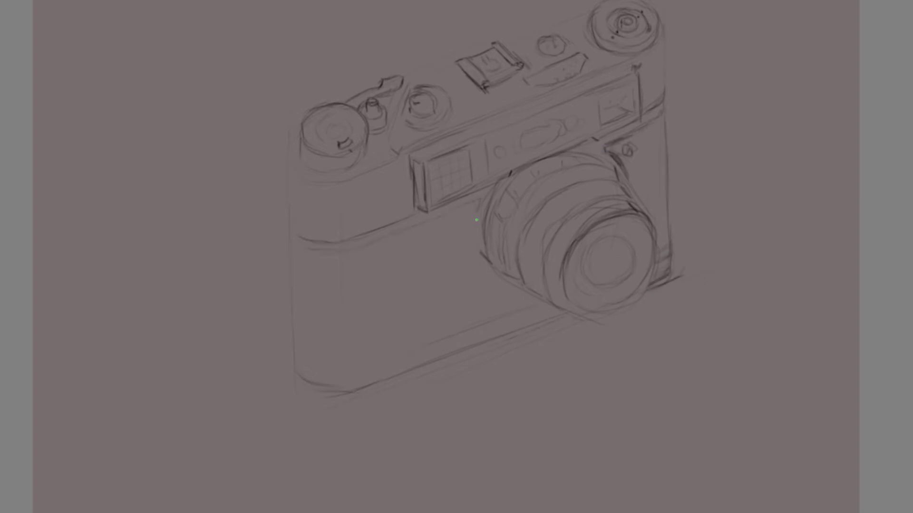
pyautogui.moveTo(441, 340); pyautogui.dragTo(532, 298)
pyautogui.moveTo(336, 373); pyautogui.dragTo(522, 313)
# Darken the inner lens ring and add the front knob, small circle and round button.
pyautogui.moveTo(583, 264)
pyautogui.mouseDown()
pyautogui.moveTo(628, 237)
pyautogui.moveTo(637, 248)
pyautogui.mouseUp()
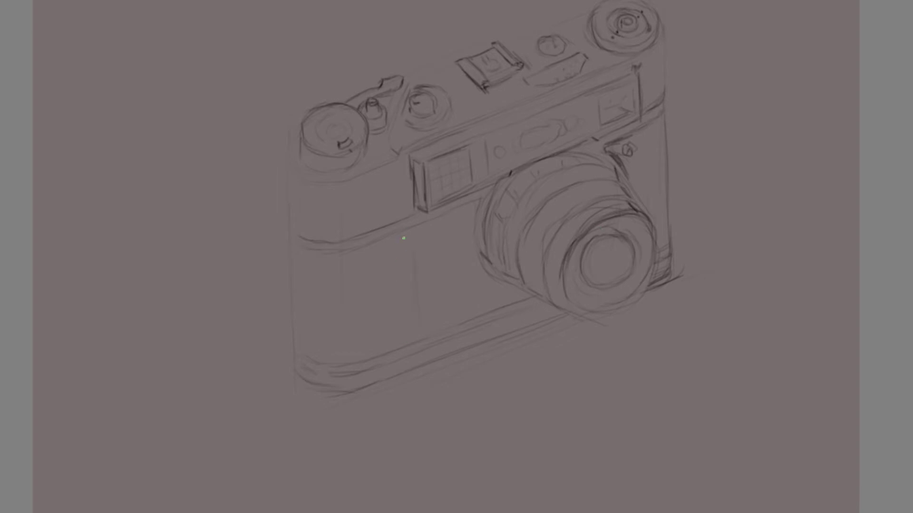
pyautogui.moveTo(407, 238); pyautogui.dragTo(394, 253)
pyautogui.moveTo(437, 228); pyautogui.dragTo(445, 233)
pyautogui.moveTo(398, 291)
pyautogui.mouseDown()
pyautogui.moveTo(421, 342)
pyautogui.moveTo(425, 332)
pyautogui.mouseUp()
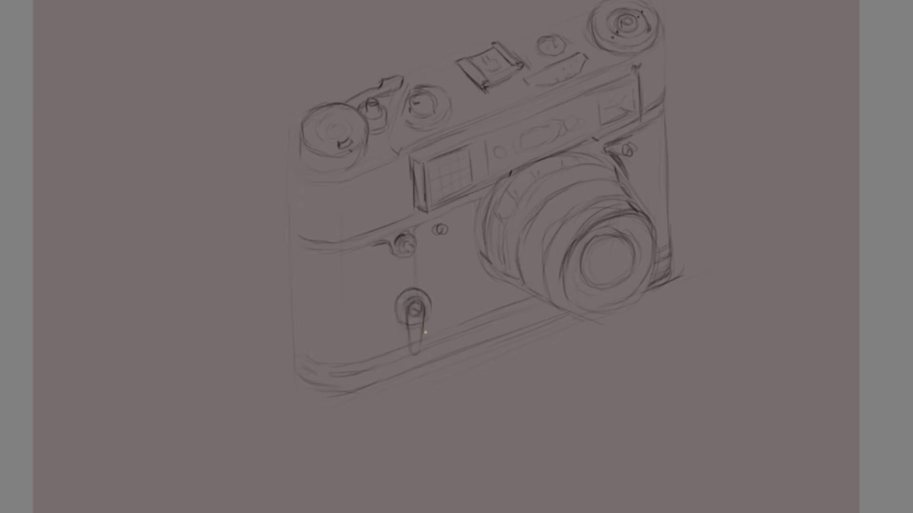
# Reshape the top-left dial and letter the model name on the front plate.
pyautogui.moveTo(303, 132); pyautogui.dragTo(287, 174)
pyautogui.moveTo(529, 138)
pyautogui.mouseDown()
pyautogui.moveTo(522, 133)
pyautogui.moveTo(518, 155)
pyautogui.moveTo(564, 125)
pyautogui.moveTo(547, 140)
pyautogui.mouseUp()
pyautogui.moveTo(572, 117); pyautogui.dragTo(562, 137)
pyautogui.moveTo(587, 119); pyautogui.dragTo(580, 131)
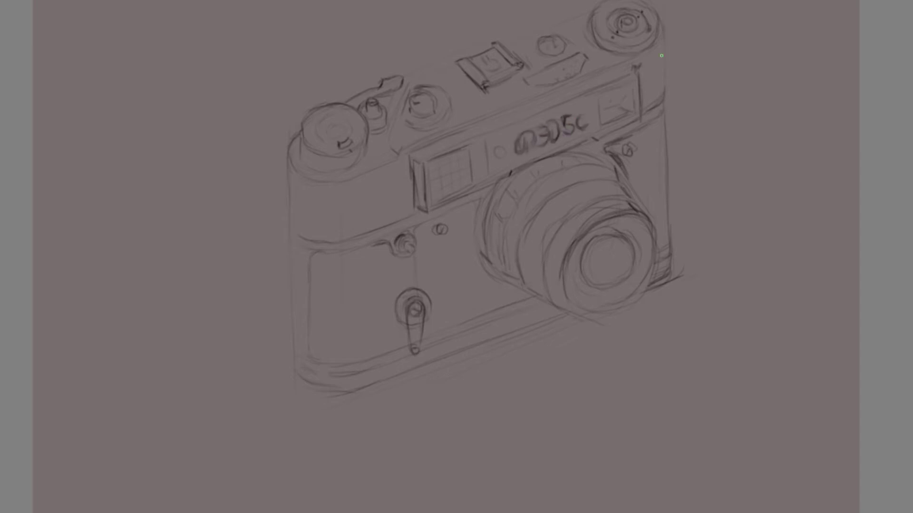
# Darken the lens's right side, the base edges, a bold lens arc and the top edge.
pyautogui.moveTo(668, 227); pyautogui.dragTo(647, 282)
pyautogui.moveTo(568, 313); pyautogui.dragTo(405, 379)
pyautogui.moveTo(296, 352)
pyautogui.mouseDown()
pyautogui.moveTo(318, 376)
pyautogui.moveTo(393, 379)
pyautogui.mouseUp()
pyautogui.moveTo(616, 177); pyautogui.dragTo(523, 247)
pyautogui.moveTo(536, 204); pyautogui.dragTo(521, 278)
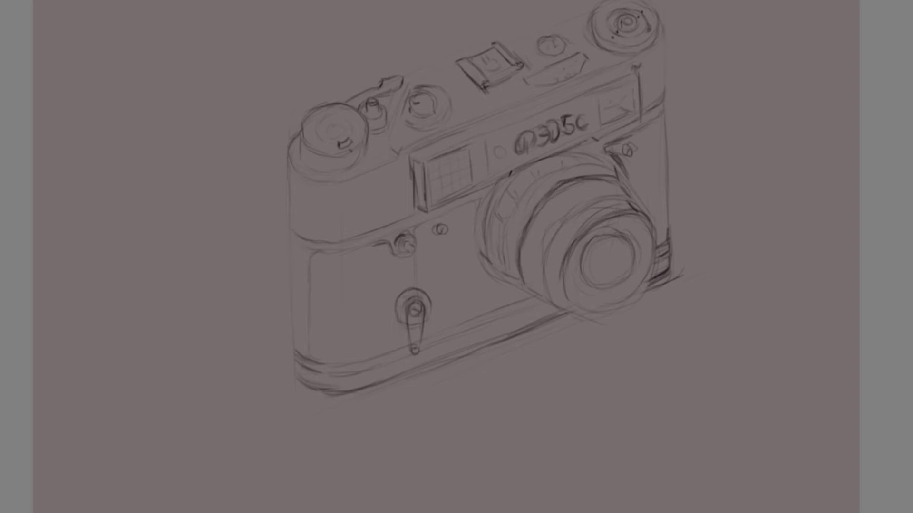
pyautogui.moveTo(392, 134)
pyautogui.mouseDown()
pyautogui.moveTo(406, 87)
pyautogui.moveTo(593, 5)
pyautogui.mouseUp()
# Adjust the hot shoe, then enlarge the lens slightly and shift it down.
pyautogui.moveTo(444, 62)
pyautogui.mouseDown()
pyautogui.moveTo(537, 102)
pyautogui.moveTo(521, 95)
pyautogui.moveTo(584, 56)
pyautogui.mouseUp()
pyautogui.hotkey('ctrl', 't')
pyautogui.press('Return')
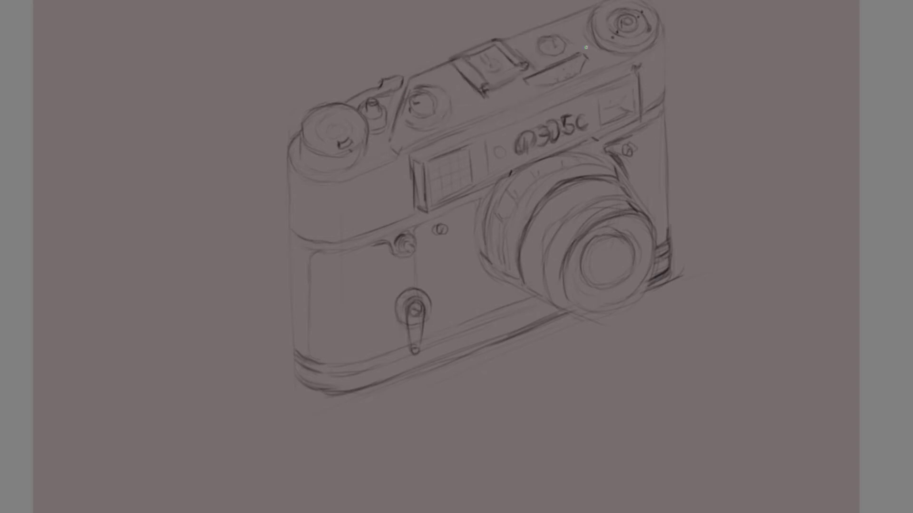
pyautogui.moveTo(510, 166); pyautogui.dragTo(658, 152)
pyautogui.hotkey('ctrl', 't')
pyautogui.moveTo(662, 332); pyautogui.dragTo(668, 340)
pyautogui.press('Return')
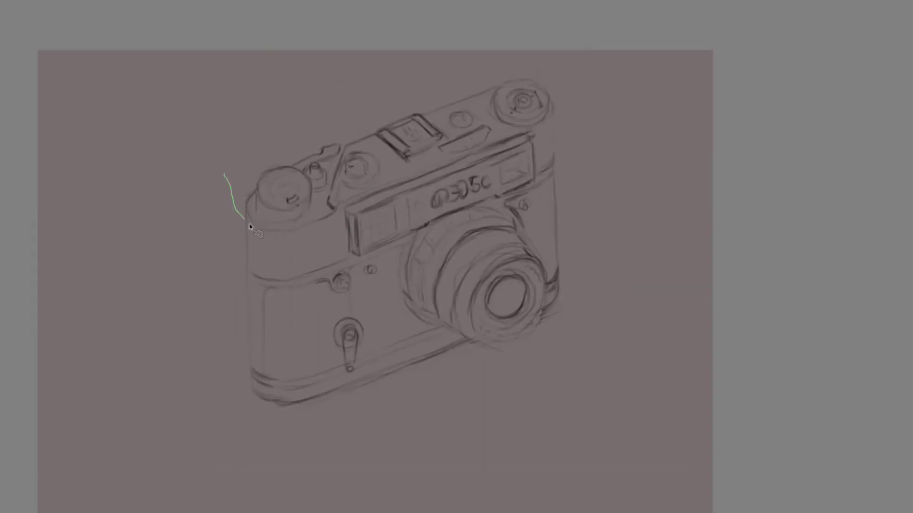
# Lasso the camera's top plate and rotate it slightly.
pyautogui.moveTo(224, 257); pyautogui.dragTo(228, 48)
pyautogui.hotkey('ctrl', 't')
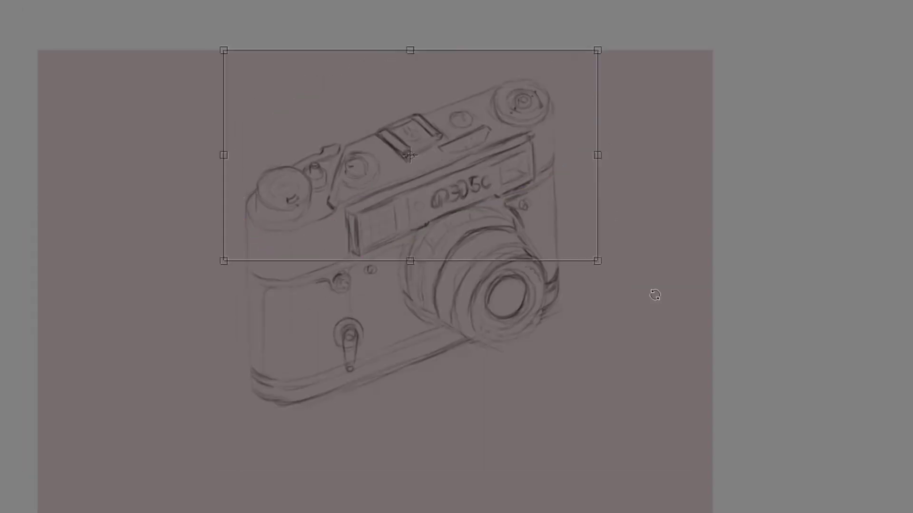
pyautogui.moveTo(651, 295); pyautogui.dragTo(574, 242)
pyautogui.moveTo(365, 122)
pyautogui.mouseDown()
pyautogui.moveTo(492, 153)
pyautogui.moveTo(490, 92)
pyautogui.mouseUp()
pyautogui.hotkey('ctrl', 't')
pyautogui.press('Return')
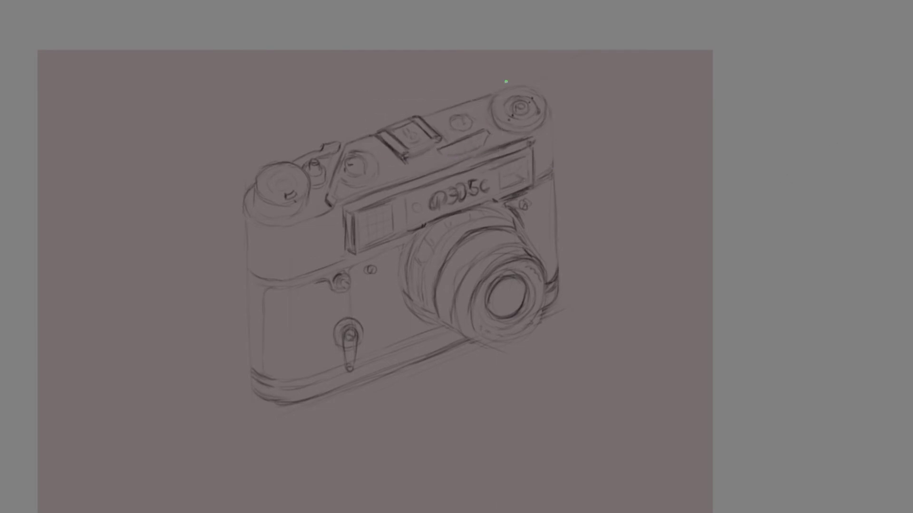
# Rotate the whole camera sketch slightly, raising the right side.
pyautogui.hotkey('ctrl', 't')
pyautogui.moveTo(618, 86); pyautogui.dragTo(615, 62)
pyautogui.press('Return')
# Reselect and transform the camera top and adjust the top-right dial.
pyautogui.moveTo(251, 211); pyautogui.dragTo(418, 183)
pyautogui.moveTo(223, 190); pyautogui.dragTo(589, 76)
pyautogui.hotkey('ctrl', 't')
pyautogui.press('Return')
pyautogui.moveTo(485, 153); pyautogui.dragTo(489, 95)
pyautogui.hotkey('ctrl', 't')
pyautogui.press('Return')
# Nudge the hot shoe into place and commit a transform of the whole sketch.
pyautogui.moveTo(366, 122)
pyautogui.mouseDown()
pyautogui.moveTo(446, 170)
pyautogui.moveTo(505, 82)
pyautogui.mouseUp()
pyautogui.hotkey('ctrl', 't')
pyautogui.press('Return')
pyautogui.hotkey('ctrl', 't')
pyautogui.press('Return')
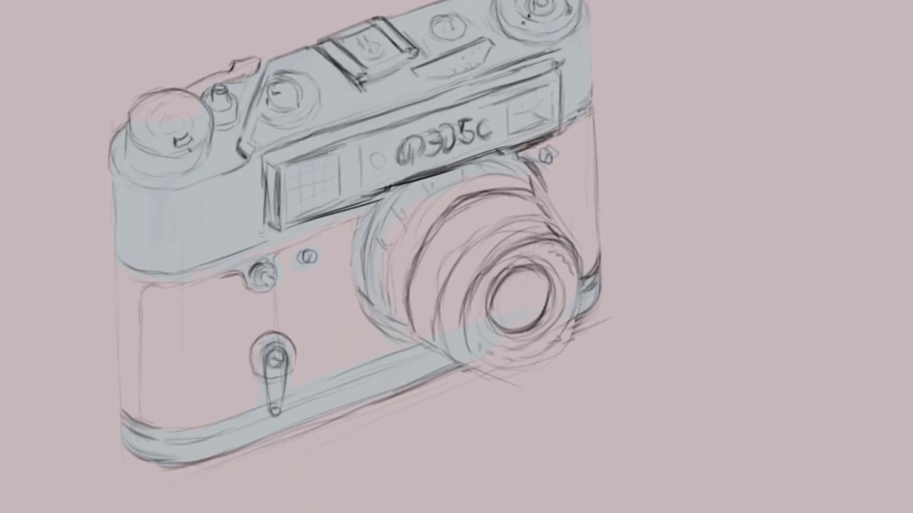
# Paint dark grey across the lower body, beside the lens and over the lens barrel.
pyautogui.moveTo(138, 323)
pyautogui.mouseDown()
pyautogui.moveTo(126, 401)
pyautogui.moveTo(124, 290)
pyautogui.moveTo(167, 381)
pyautogui.moveTo(132, 324)
pyautogui.moveTo(295, 259)
pyautogui.moveTo(347, 266)
pyautogui.moveTo(361, 295)
pyautogui.mouseUp()
pyautogui.moveTo(525, 253); pyautogui.dragTo(475, 191)
pyautogui.moveTo(275, 299)
pyautogui.mouseDown()
pyautogui.moveTo(153, 358)
pyautogui.moveTo(204, 291)
pyautogui.moveTo(352, 285)
pyautogui.mouseUp()
pyautogui.moveTo(583, 172); pyautogui.dragTo(579, 213)
pyautogui.moveTo(494, 157)
pyautogui.mouseDown()
pyautogui.moveTo(501, 135)
pyautogui.moveTo(503, 222)
pyautogui.mouseUp()
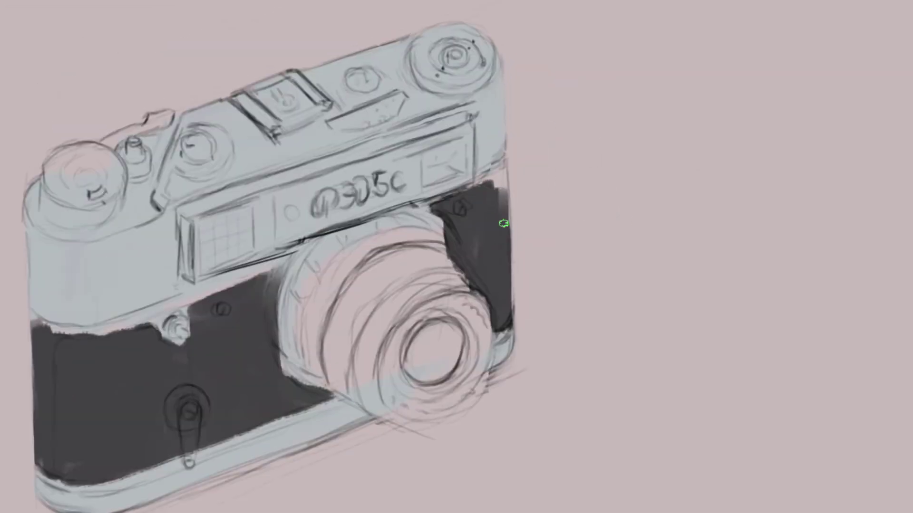
pyautogui.moveTo(390, 214)
pyautogui.mouseDown()
pyautogui.moveTo(362, 220)
pyautogui.moveTo(367, 271)
pyautogui.moveTo(444, 175)
pyautogui.moveTo(489, 219)
pyautogui.moveTo(497, 190)
pyautogui.mouseUp()
# Paint the lens barrel and front element dark grey, plus a dark line under the chrome top.
pyautogui.moveTo(404, 328)
pyautogui.mouseDown()
pyautogui.moveTo(461, 248)
pyautogui.moveTo(523, 285)
pyautogui.mouseUp()
pyautogui.moveTo(434, 318); pyautogui.dragTo(499, 266)
pyautogui.moveTo(734, 183); pyautogui.dragTo(742, 231)
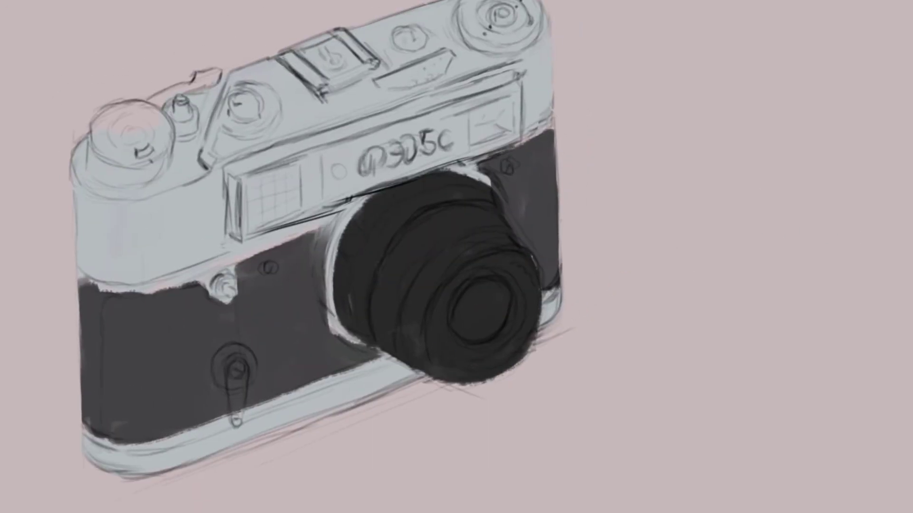
pyautogui.moveTo(79, 280)
pyautogui.mouseDown()
pyautogui.moveTo(211, 285)
pyautogui.moveTo(300, 235)
pyautogui.moveTo(281, 238)
pyautogui.moveTo(320, 252)
pyautogui.moveTo(323, 328)
pyautogui.mouseUp()
# Darken the leatherette band edges and the lens's left edge.
pyautogui.moveTo(442, 173); pyautogui.dragTo(553, 118)
pyautogui.moveTo(555, 285); pyautogui.dragTo(544, 299)
pyautogui.moveTo(114, 445)
pyautogui.mouseDown()
pyautogui.moveTo(95, 437)
pyautogui.moveTo(119, 448)
pyautogui.moveTo(388, 359)
pyautogui.mouseUp()
pyautogui.moveTo(326, 380); pyautogui.dragTo(400, 352)
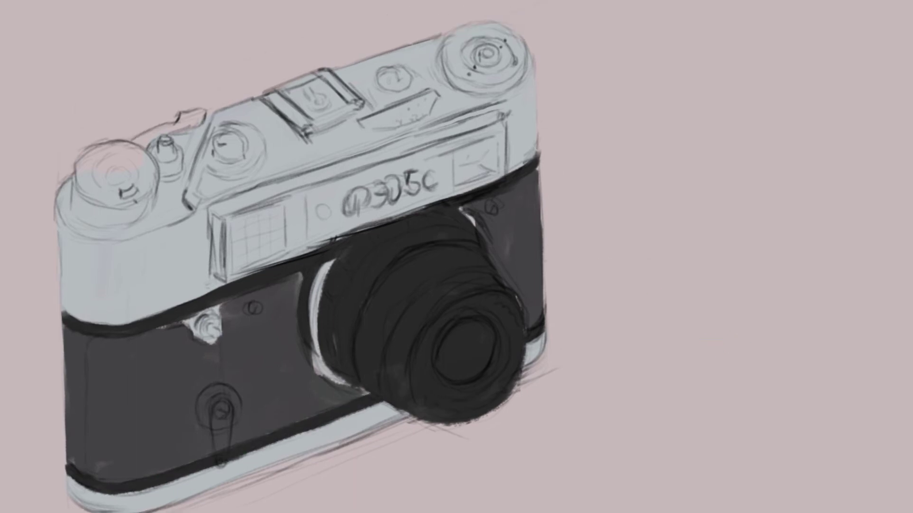
# Outline the viewfinder and rangefinder windows dark and fill the nameplate between them.
pyautogui.moveTo(219, 207)
pyautogui.mouseDown()
pyautogui.moveTo(219, 272)
pyautogui.moveTo(309, 256)
pyautogui.moveTo(230, 278)
pyautogui.moveTo(342, 167)
pyautogui.moveTo(399, 145)
pyautogui.mouseUp()
pyautogui.moveTo(400, 145)
pyautogui.mouseDown()
pyautogui.moveTo(307, 180)
pyautogui.moveTo(418, 142)
pyautogui.mouseUp()
pyautogui.moveTo(316, 181)
pyautogui.mouseDown()
pyautogui.moveTo(504, 108)
pyautogui.moveTo(500, 177)
pyautogui.mouseUp()
pyautogui.moveTo(496, 128)
pyautogui.mouseDown()
pyautogui.moveTo(414, 160)
pyautogui.moveTo(447, 189)
pyautogui.mouseUp()
pyautogui.moveTo(445, 190)
pyautogui.mouseDown()
pyautogui.moveTo(487, 178)
pyautogui.moveTo(450, 187)
pyautogui.mouseUp()
pyautogui.moveTo(280, 216)
pyautogui.mouseDown()
pyautogui.moveTo(304, 238)
pyautogui.moveTo(381, 219)
pyautogui.moveTo(433, 164)
pyautogui.moveTo(336, 217)
pyautogui.moveTo(408, 183)
pyautogui.moveTo(466, 178)
pyautogui.mouseUp()
pyautogui.moveTo(357, 228); pyautogui.dragTo(256, 263)
pyautogui.moveTo(285, 199)
pyautogui.mouseDown()
pyautogui.moveTo(221, 224)
pyautogui.moveTo(204, 138)
pyautogui.moveTo(233, 179)
pyautogui.moveTo(256, 130)
pyautogui.moveTo(210, 159)
pyautogui.moveTo(247, 142)
pyautogui.mouseUp()
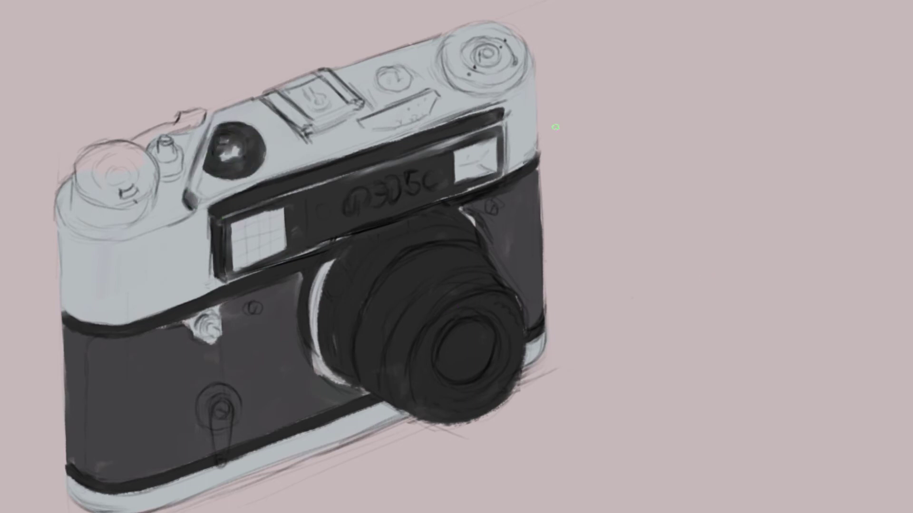
# Paint the small dials, the ring of the large right dial and the left shutter-speed dial dark.
pyautogui.moveTo(363, 121)
pyautogui.mouseDown()
pyautogui.moveTo(421, 100)
pyautogui.moveTo(366, 126)
pyautogui.mouseUp()
pyautogui.moveTo(380, 71)
pyautogui.mouseDown()
pyautogui.moveTo(404, 88)
pyautogui.moveTo(392, 76)
pyautogui.mouseUp()
pyautogui.moveTo(447, 54)
pyautogui.mouseDown()
pyautogui.moveTo(470, 88)
pyautogui.moveTo(497, 90)
pyautogui.moveTo(442, 53)
pyautogui.moveTo(470, 26)
pyautogui.moveTo(519, 29)
pyautogui.moveTo(507, 73)
pyautogui.mouseUp()
pyautogui.moveTo(76, 166)
pyautogui.mouseDown()
pyautogui.moveTo(129, 216)
pyautogui.moveTo(148, 196)
pyautogui.moveTo(95, 156)
pyautogui.moveTo(152, 152)
pyautogui.moveTo(186, 116)
pyautogui.moveTo(204, 114)
pyautogui.mouseUp()
# Shade the left chrome panel with grey streaks beneath the dial and along the edge.
pyautogui.moveTo(66, 223)
pyautogui.mouseDown()
pyautogui.moveTo(147, 229)
pyautogui.moveTo(171, 204)
pyautogui.mouseUp()
pyautogui.moveTo(67, 259)
pyautogui.mouseDown()
pyautogui.moveTo(75, 274)
pyautogui.moveTo(190, 266)
pyautogui.mouseUp()
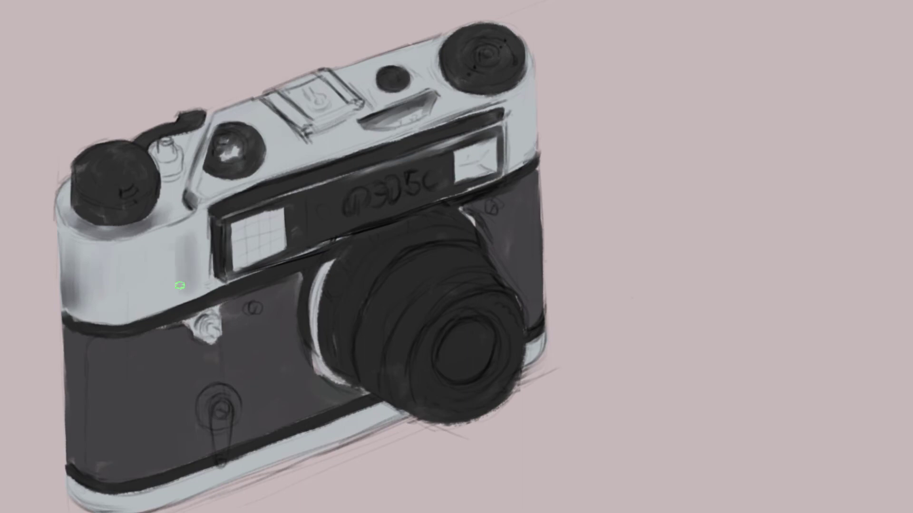
pyautogui.moveTo(190, 228); pyautogui.dragTo(96, 275)
pyautogui.moveTo(178, 136); pyautogui.dragTo(205, 148)
pyautogui.moveTo(58, 192); pyautogui.dragTo(60, 264)
pyautogui.moveTo(67, 233); pyautogui.dragTo(90, 251)
pyautogui.moveTo(192, 210)
pyautogui.mouseDown()
pyautogui.moveTo(210, 257)
pyautogui.moveTo(285, 174)
pyautogui.mouseUp()
# Add grey shading along the top plate from the accessory shoe to the right dial.
pyautogui.moveTo(261, 103)
pyautogui.mouseDown()
pyautogui.moveTo(290, 133)
pyautogui.moveTo(324, 144)
pyautogui.mouseUp()
pyautogui.moveTo(342, 71); pyautogui.dragTo(435, 43)
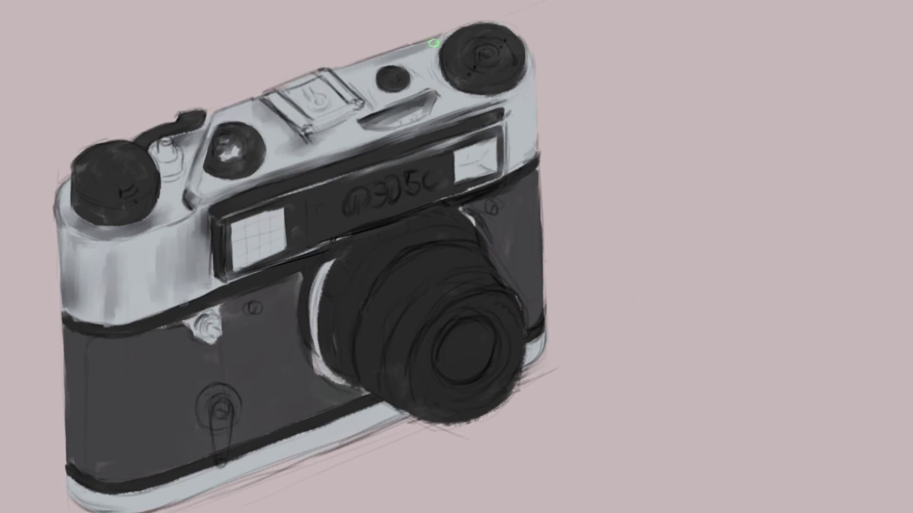
pyautogui.moveTo(378, 71); pyautogui.dragTo(471, 100)
pyautogui.moveTo(430, 79); pyautogui.dragTo(533, 102)
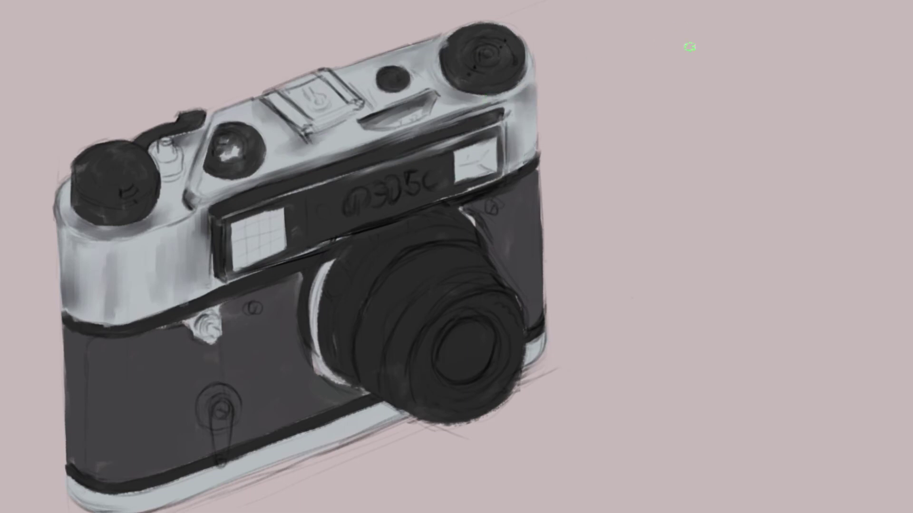
# Shade the lens's left edge, the camera's bottom, right and top-right edges, and the knob base.
pyautogui.scroll(-1, 531, 75)
pyautogui.moveTo(324, 238); pyautogui.dragTo(352, 333)
pyautogui.moveTo(88, 456); pyautogui.dragTo(407, 363)
pyautogui.moveTo(257, 416); pyautogui.dragTo(546, 304)
pyautogui.moveTo(542, 86); pyautogui.dragTo(533, 26)
pyautogui.moveTo(161, 125); pyautogui.dragTo(177, 133)
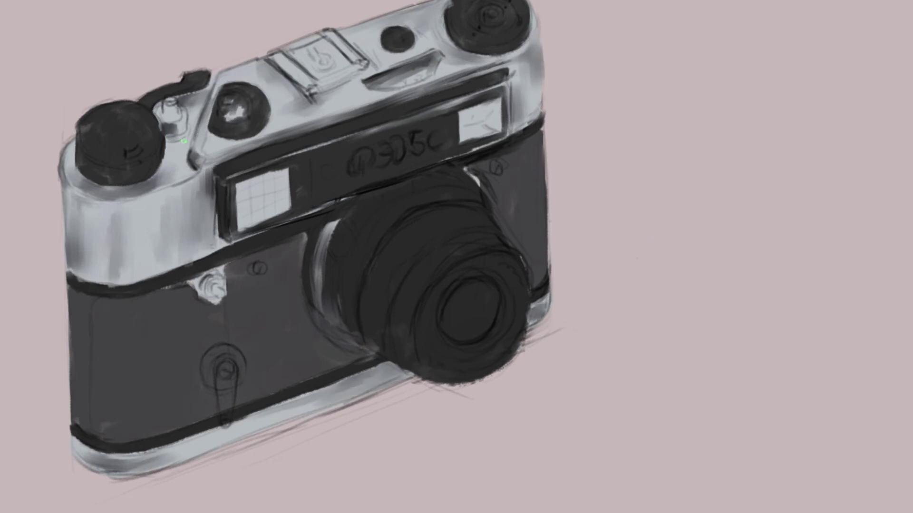
# Detail the accessory shoe with dark edges and its symbol.
pyautogui.moveTo(318, 71); pyautogui.dragTo(365, 92)
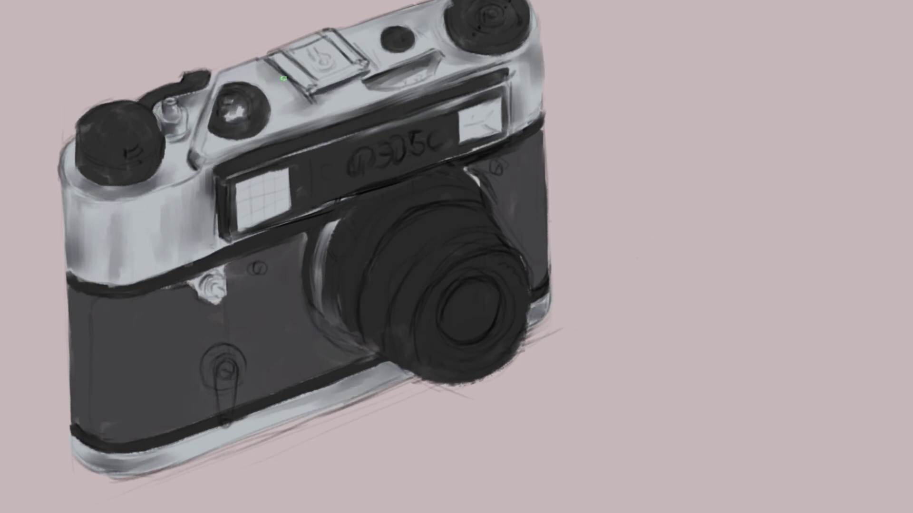
pyautogui.moveTo(273, 57); pyautogui.dragTo(304, 97)
pyautogui.moveTo(302, 57); pyautogui.dragTo(333, 80)
pyautogui.moveTo(323, 31); pyautogui.dragTo(347, 68)
# Add light highlights to the screws, lower knob and front lever, and lighten the dial window.
pyautogui.click(216, 294)
pyautogui.moveTo(202, 274)
pyautogui.mouseDown()
pyautogui.moveTo(228, 275)
pyautogui.moveTo(221, 285)
pyautogui.mouseUp()
pyautogui.click(230, 361)
pyautogui.moveTo(229, 362); pyautogui.dragTo(227, 407)
pyautogui.click(260, 261)
pyautogui.click(499, 162)
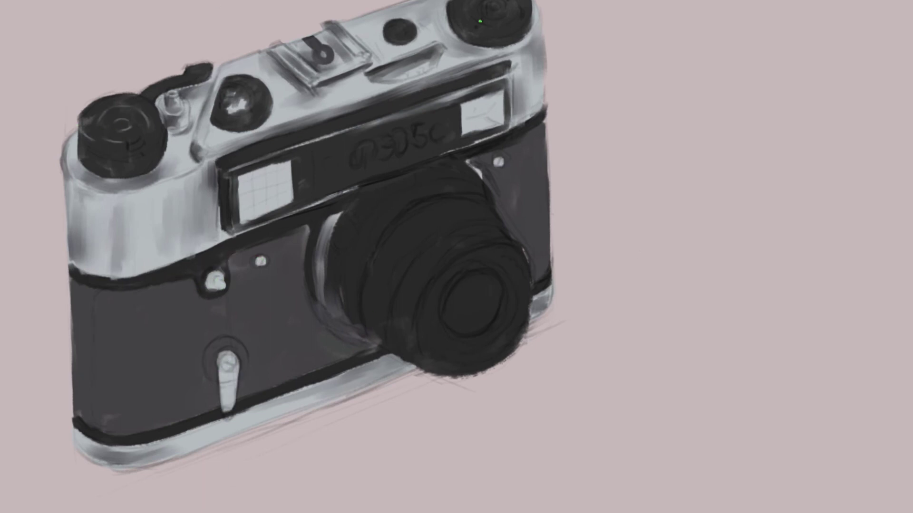
pyautogui.moveTo(228, 101)
pyautogui.mouseDown()
pyautogui.moveTo(238, 88)
pyautogui.moveTo(234, 98)
pyautogui.mouseUp()
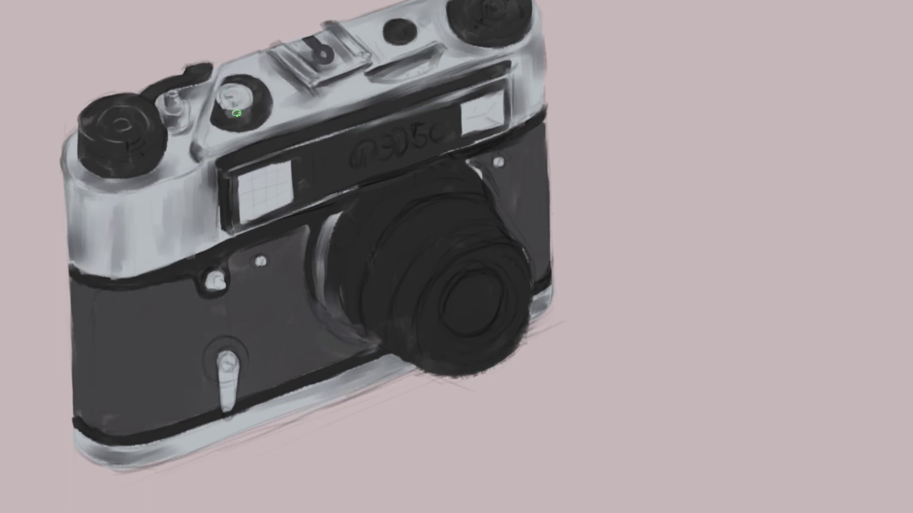
# Paint the right dial's bright ring, the '10' marking and '5c' lettering, and repaint the left viewfinder grey.
pyautogui.moveTo(457, 68); pyautogui.dragTo(425, 82)
pyautogui.moveTo(450, 20)
pyautogui.mouseDown()
pyautogui.moveTo(477, 25)
pyautogui.moveTo(430, 24)
pyautogui.mouseUp()
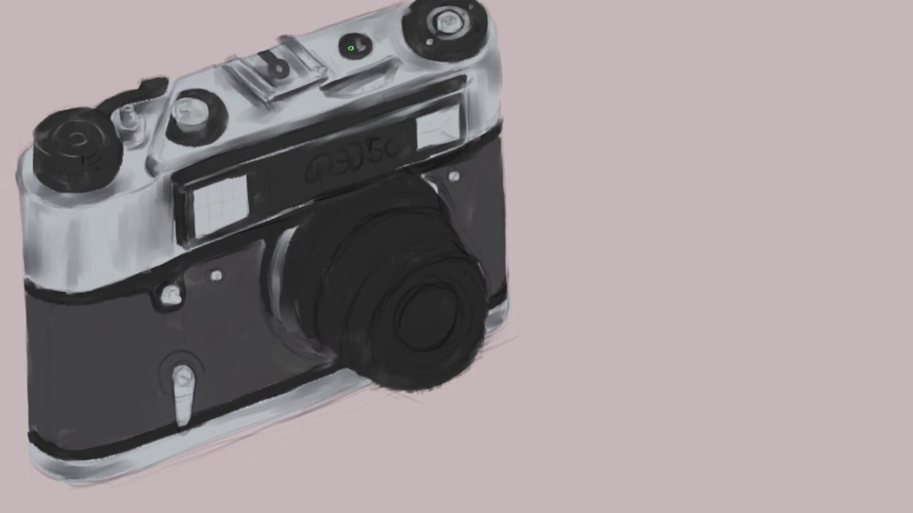
pyautogui.moveTo(350, 24); pyautogui.dragTo(357, 33)
pyautogui.moveTo(363, 128)
pyautogui.mouseDown()
pyautogui.moveTo(340, 148)
pyautogui.moveTo(372, 129)
pyautogui.moveTo(395, 136)
pyautogui.mouseUp()
pyautogui.moveTo(332, 205); pyautogui.dragTo(340, 177)
pyautogui.moveTo(209, 153)
pyautogui.mouseDown()
pyautogui.moveTo(257, 185)
pyautogui.moveTo(255, 171)
pyautogui.moveTo(217, 151)
pyautogui.moveTo(247, 171)
pyautogui.mouseUp()
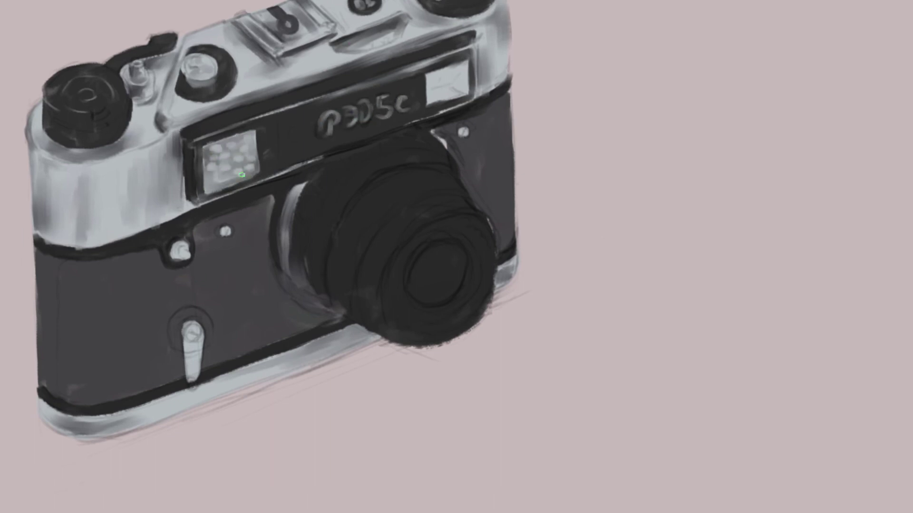
# Undo the grey viewfinder repaint, darken the right viewfinder, and shade the body's right and left edges.
pyautogui.hotkey('ctrl', 'z')
pyautogui.moveTo(394, 95)
pyautogui.mouseDown()
pyautogui.moveTo(435, 128)
pyautogui.moveTo(399, 113)
pyautogui.mouseUp()
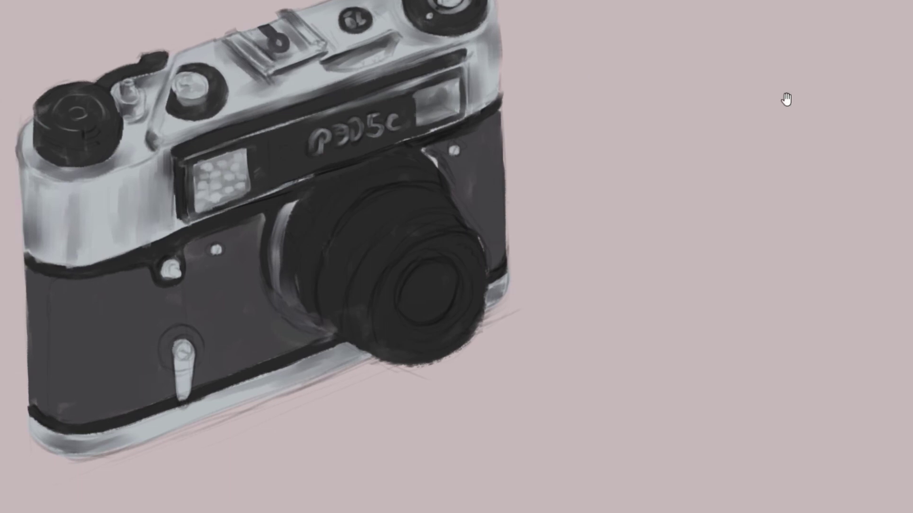
pyautogui.moveTo(456, 126); pyautogui.dragTo(495, 151)
pyautogui.moveTo(506, 109); pyautogui.dragTo(499, 137)
pyautogui.moveTo(139, 196); pyautogui.dragTo(142, 231)
# Deepen the shadows below the lens, on the body's left side and around the front lever.
pyautogui.moveTo(304, 126); pyautogui.dragTo(328, 209)
pyautogui.moveTo(380, 233); pyautogui.dragTo(326, 196)
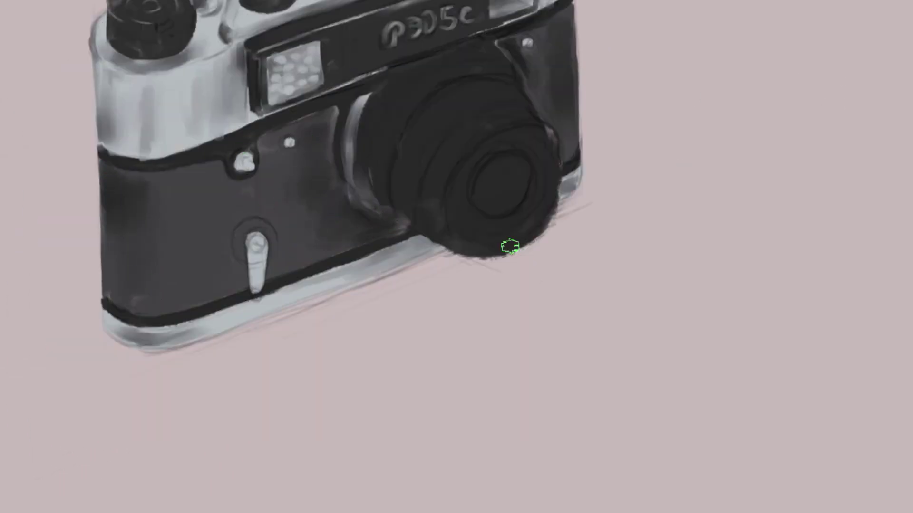
pyautogui.moveTo(185, 285)
pyautogui.mouseDown()
pyautogui.moveTo(195, 199)
pyautogui.moveTo(228, 281)
pyautogui.mouseUp()
pyautogui.moveTo(247, 227)
pyautogui.mouseDown()
pyautogui.moveTo(269, 273)
pyautogui.moveTo(262, 307)
pyautogui.mouseUp()
pyautogui.moveTo(296, 164); pyautogui.dragTo(255, 240)
# Add light highlights to the lens rings and small light touches near the nameplate and viewfinder.
pyautogui.moveTo(318, 214); pyautogui.dragTo(356, 171)
pyautogui.moveTo(360, 233); pyautogui.dragTo(471, 167)
pyautogui.moveTo(428, 373)
pyautogui.mouseDown()
pyautogui.moveTo(493, 361)
pyautogui.moveTo(394, 188)
pyautogui.mouseUp()
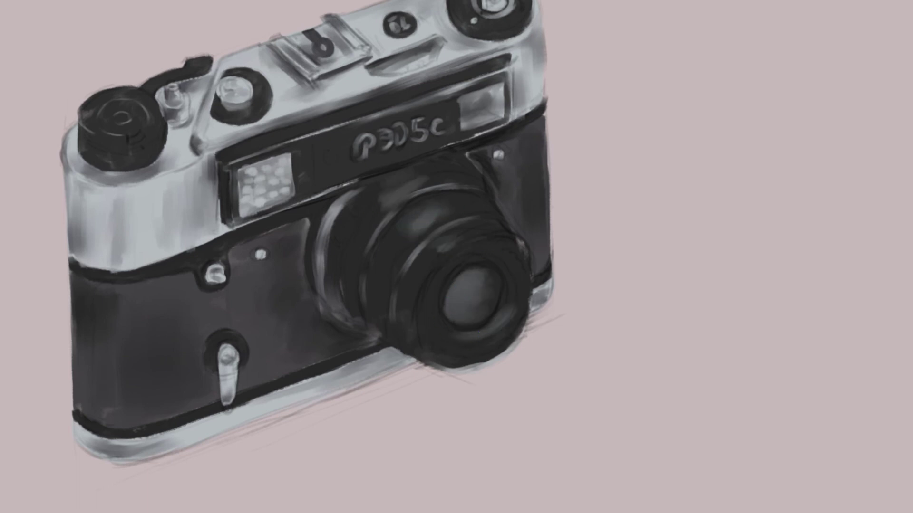
pyautogui.moveTo(685, 149); pyautogui.dragTo(718, 159)
pyautogui.moveTo(397, 124); pyautogui.dragTo(469, 101)
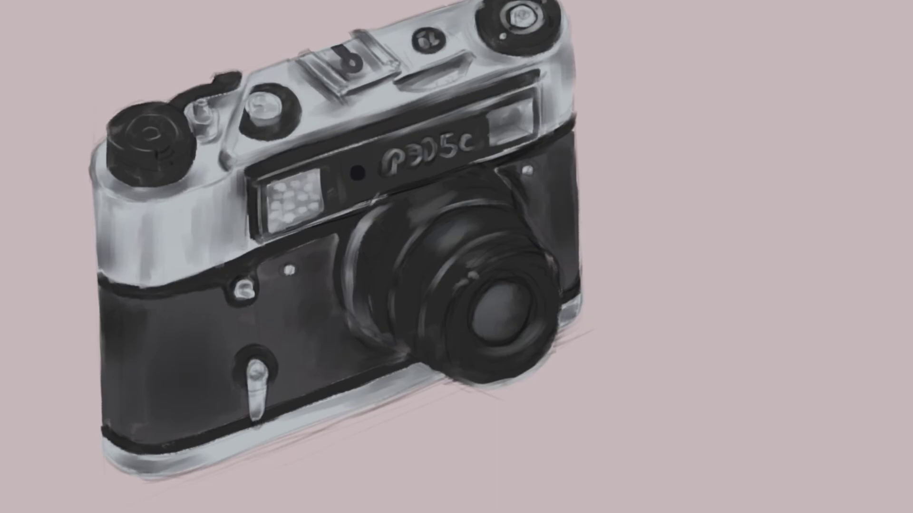
pyautogui.scroll(-5, 331, 262)
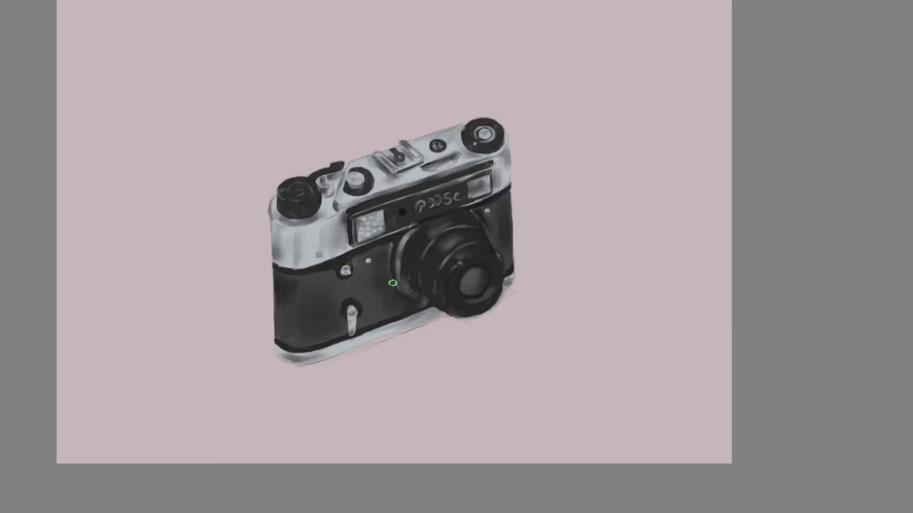
# Brush a couple of dark strokes onto the lens and the shutter dial.
pyautogui.moveTo(427, 259); pyautogui.dragTo(463, 234)
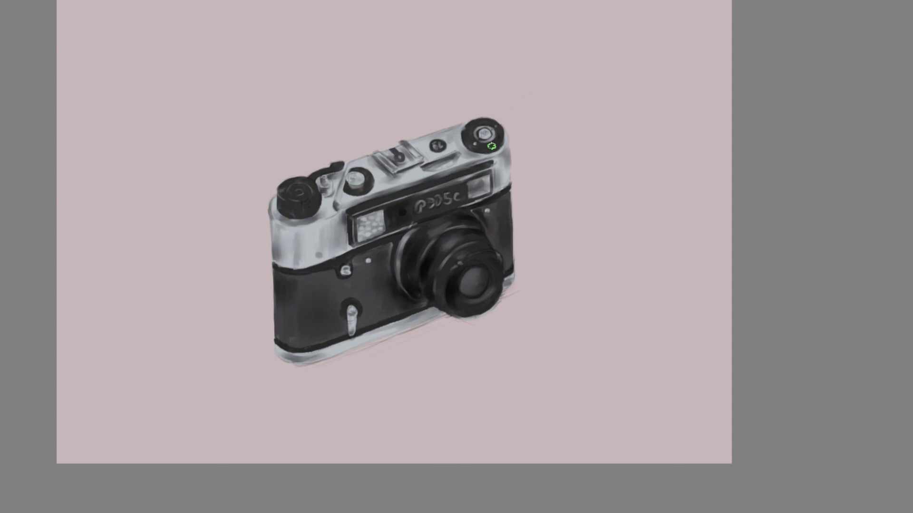
pyautogui.moveTo(491, 149); pyautogui.dragTo(479, 131)
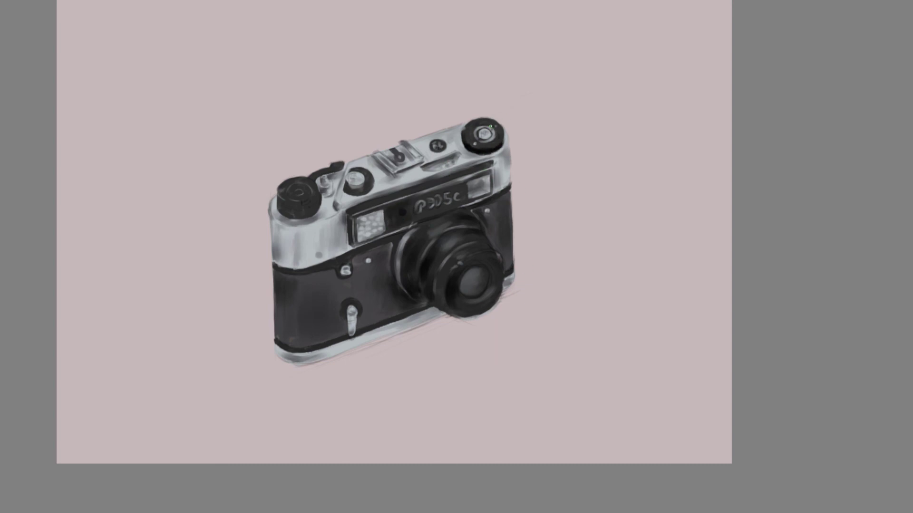